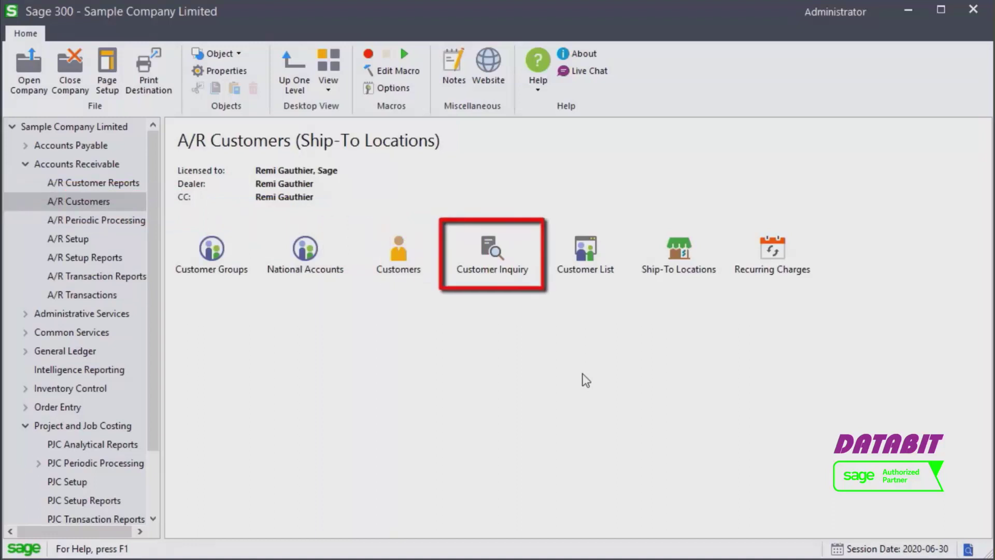
Open Customer Inquiry and load the customer's record by its customer number.
click(502, 259)
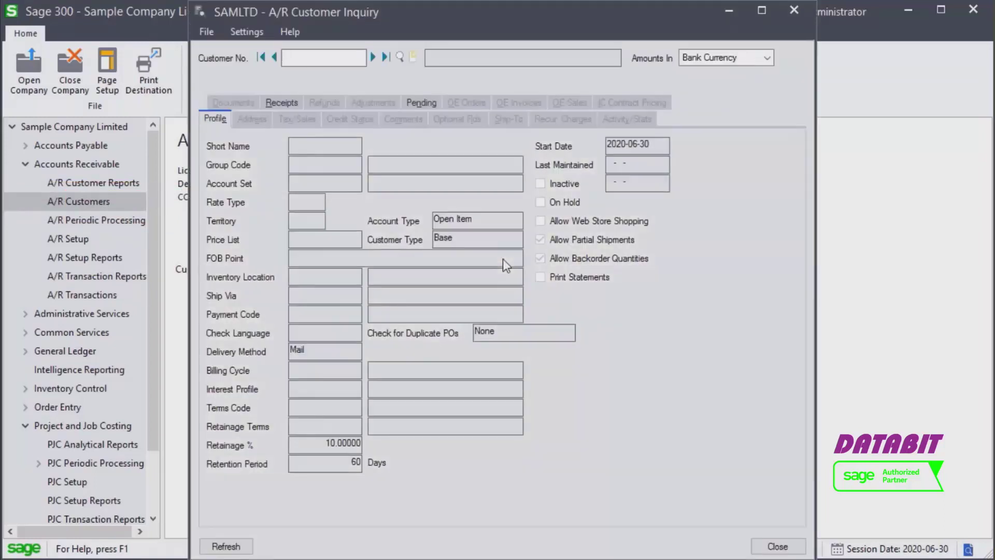
text(1200)
key(Tab)
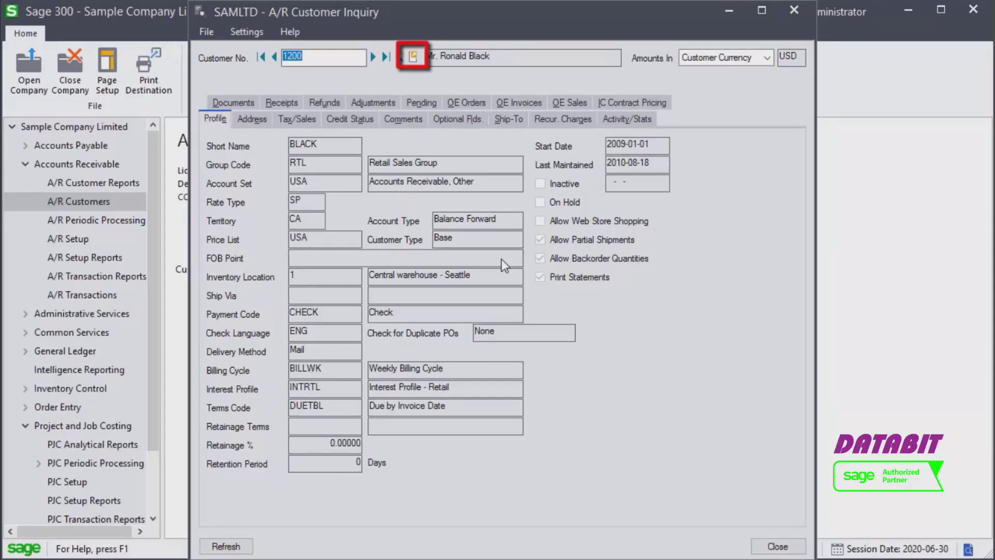
Review the Address, Tax/Sales and Credit Status tabs, ending on the HOME, WAREHS and WH2 ship-to list.
click(252, 119)
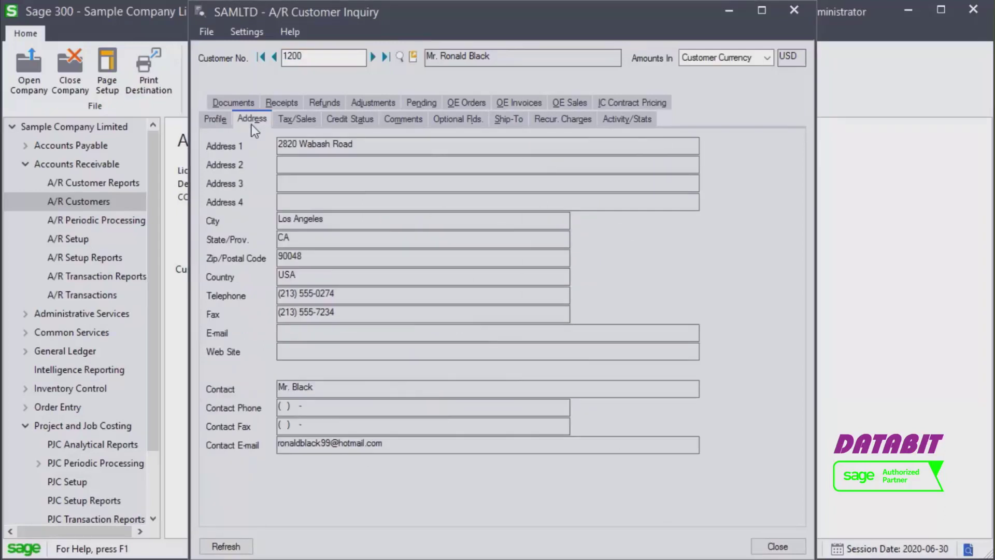
click(280, 120)
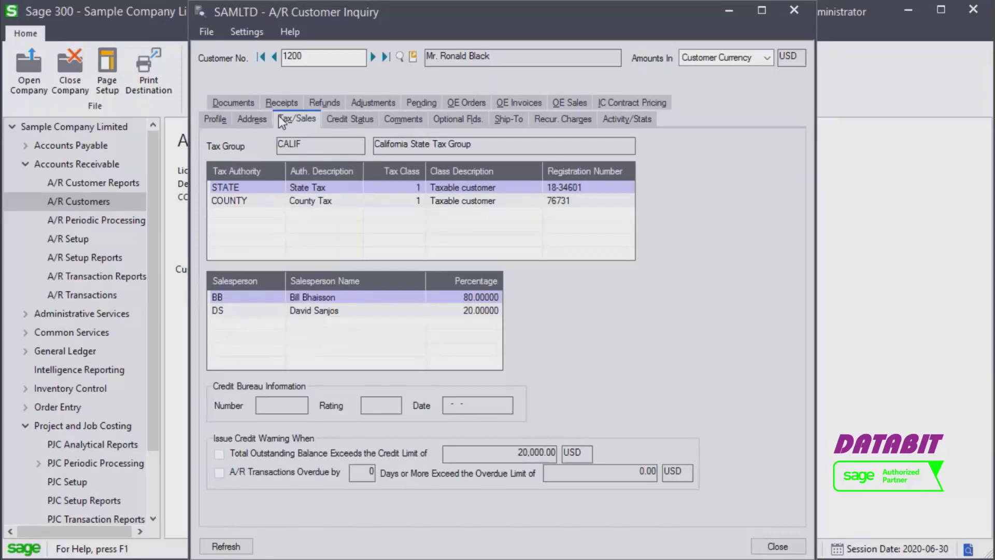
click(347, 120)
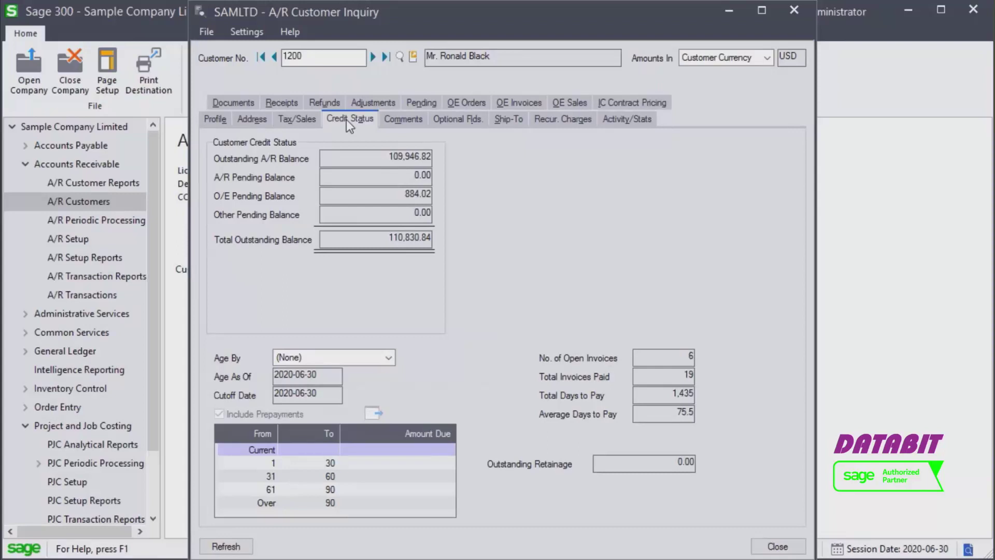
click(511, 118)
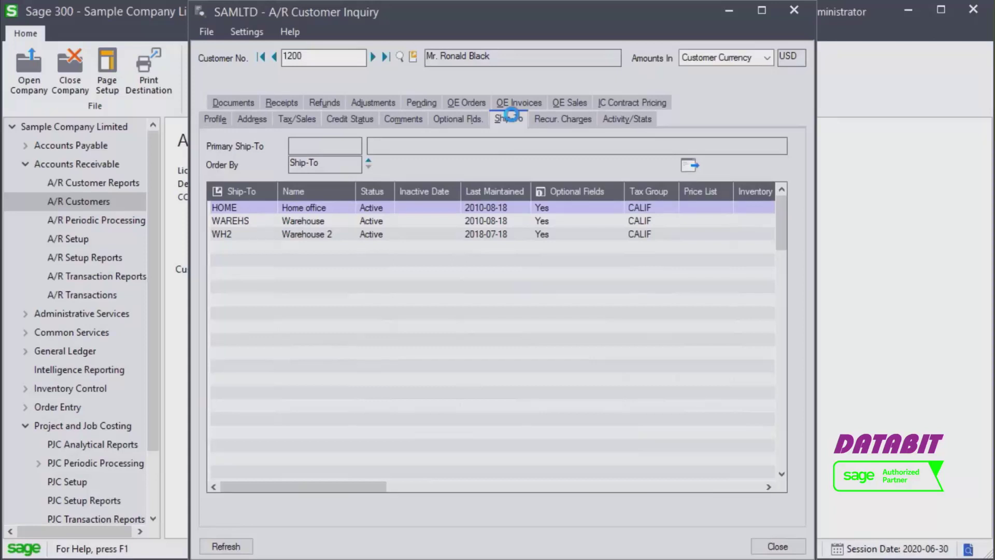
Inspect the WAREHS ship-to address, then view Activity/Stats and the customer's Documents list.
click(295, 220)
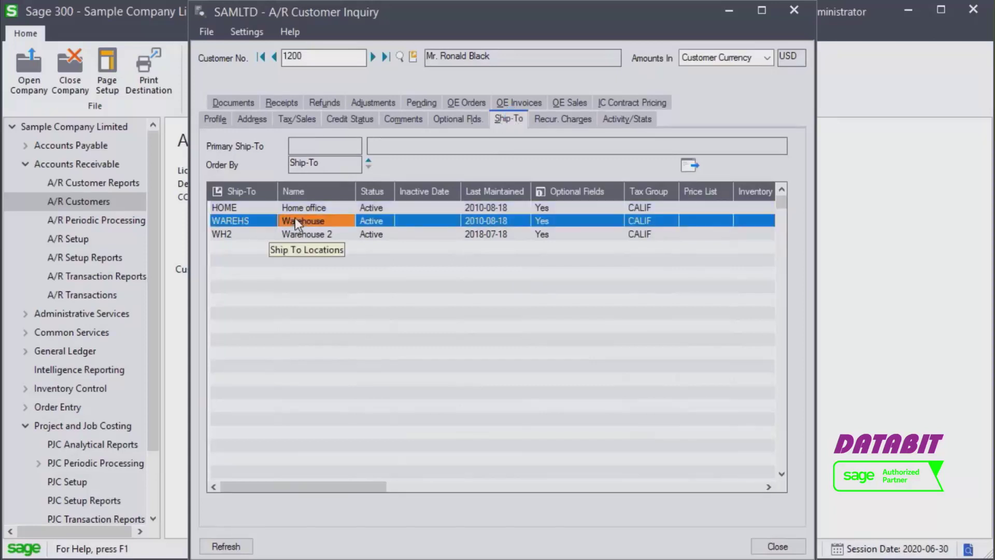
double_click(295, 220)
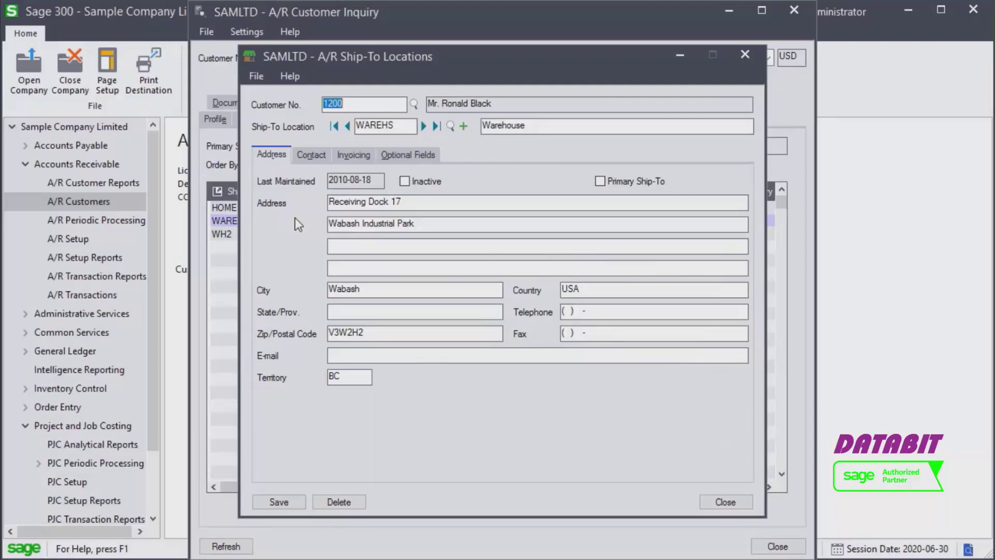
click(725, 501)
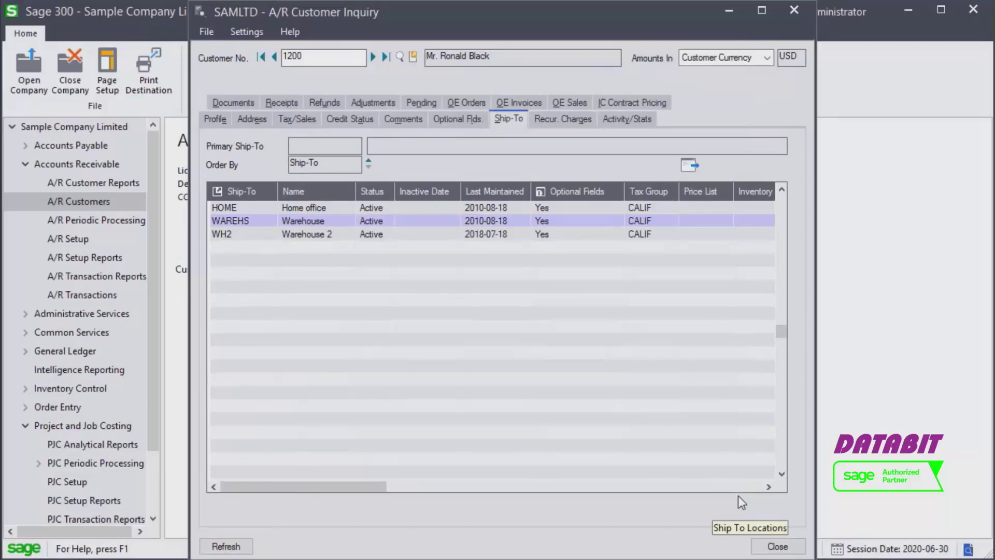
click(634, 123)
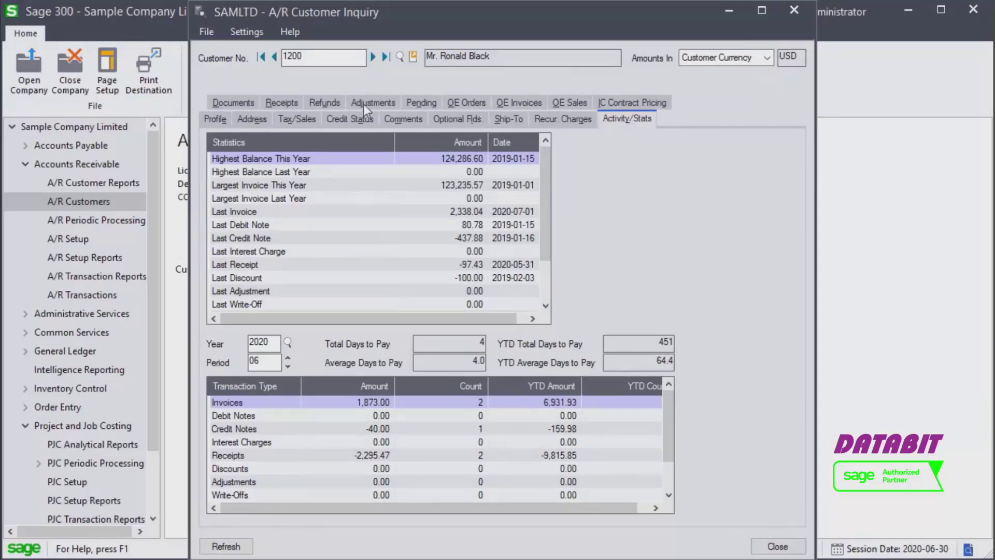
click(247, 106)
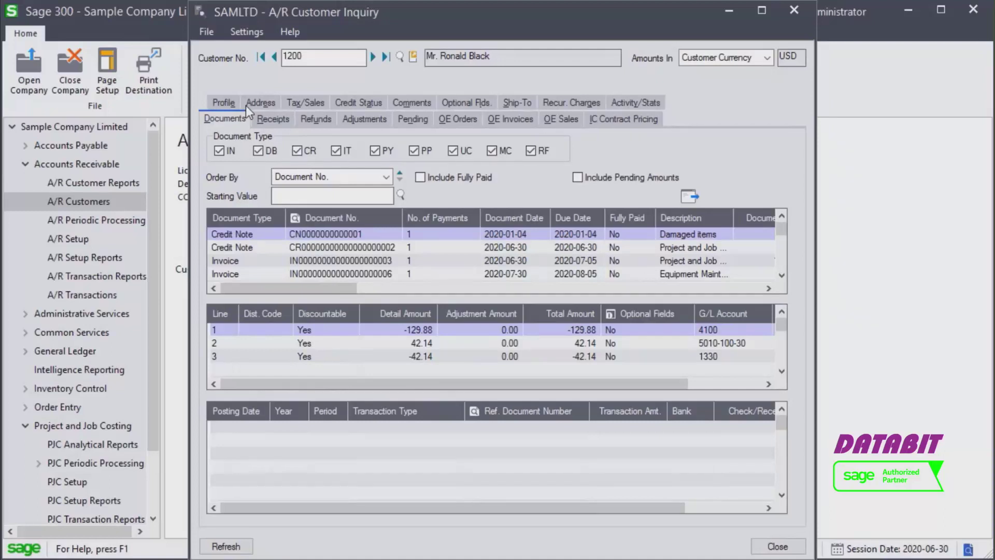
Include fully paid documents and move down to the paid 2019-02-17 invoice.
click(425, 179)
click(782, 276)
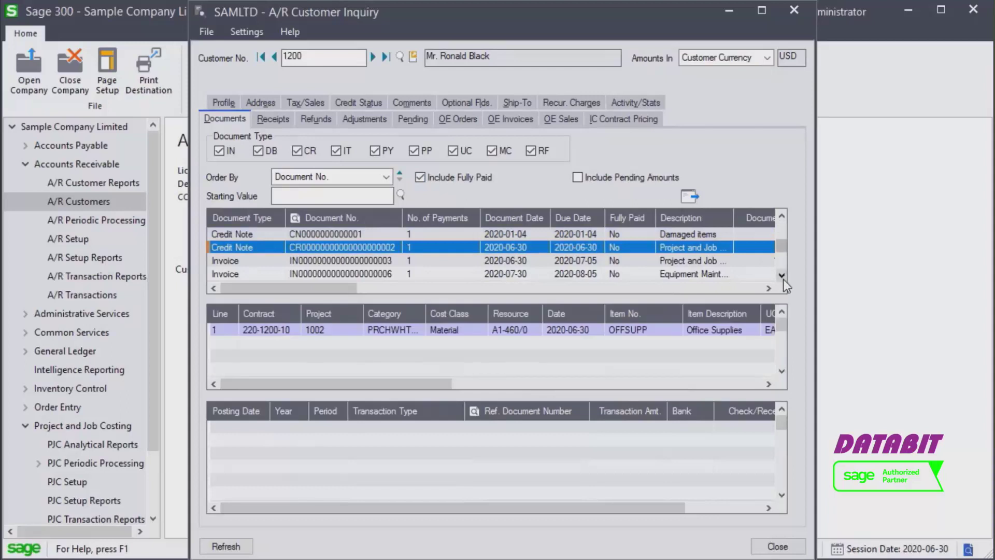
click(782, 276)
click(781, 275)
click(782, 275)
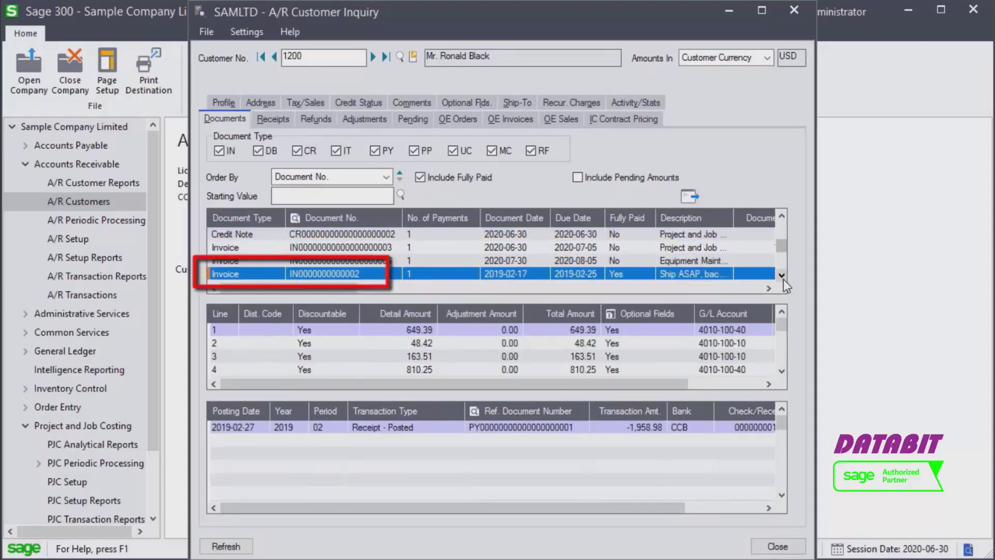
Scroll through the invoice's detail lines and open its posted receipt of -1,958.98.
click(780, 373)
click(781, 372)
click(781, 372)
click(782, 373)
click(781, 373)
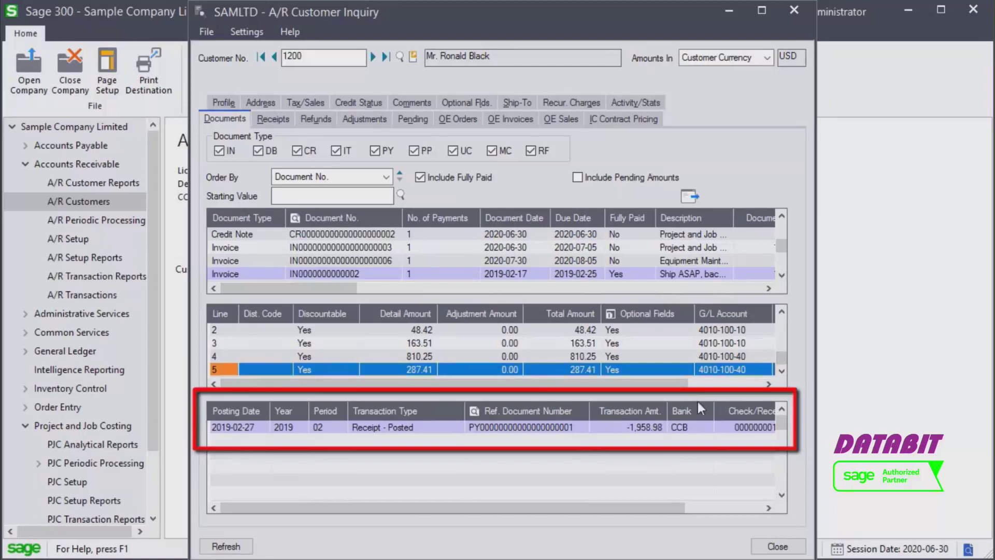
click(566, 426)
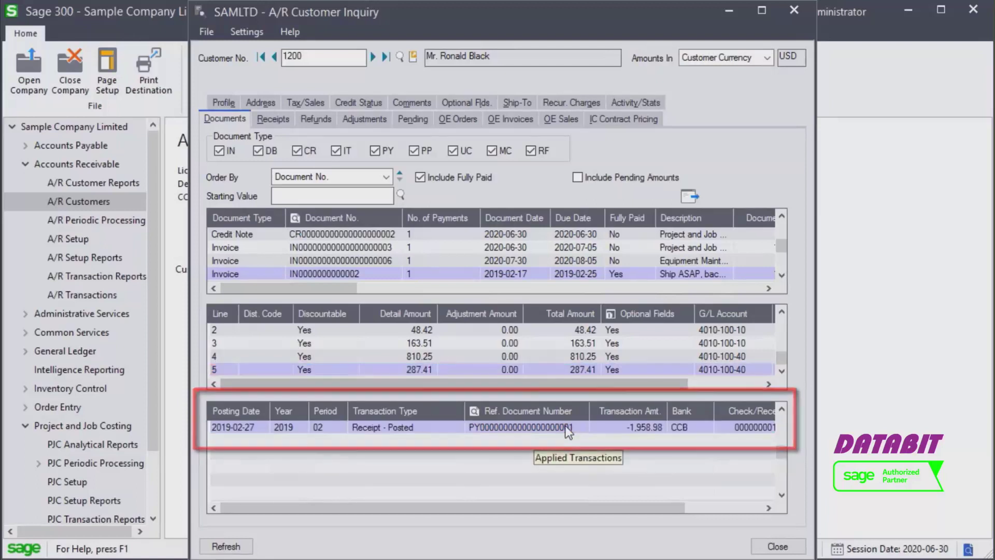
double_click(569, 431)
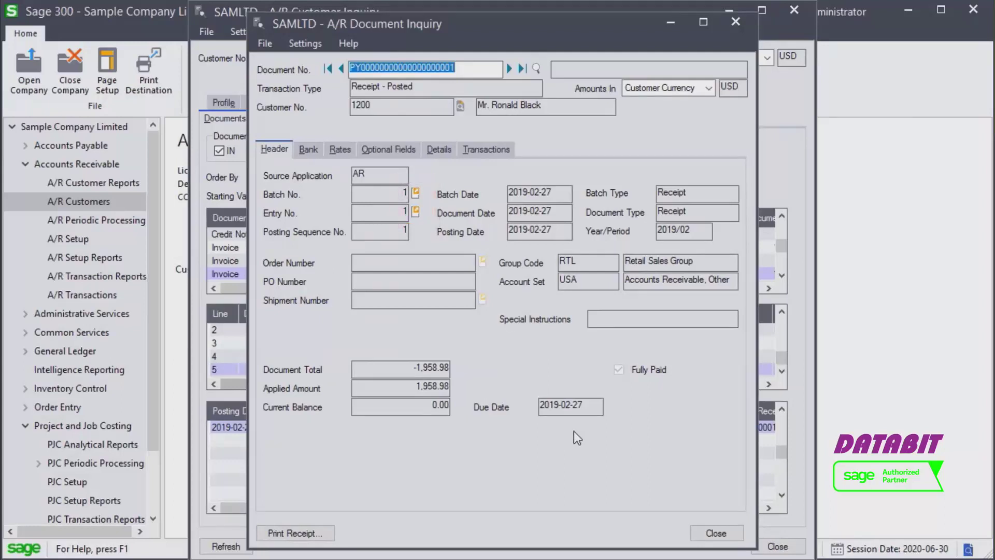
click(726, 534)
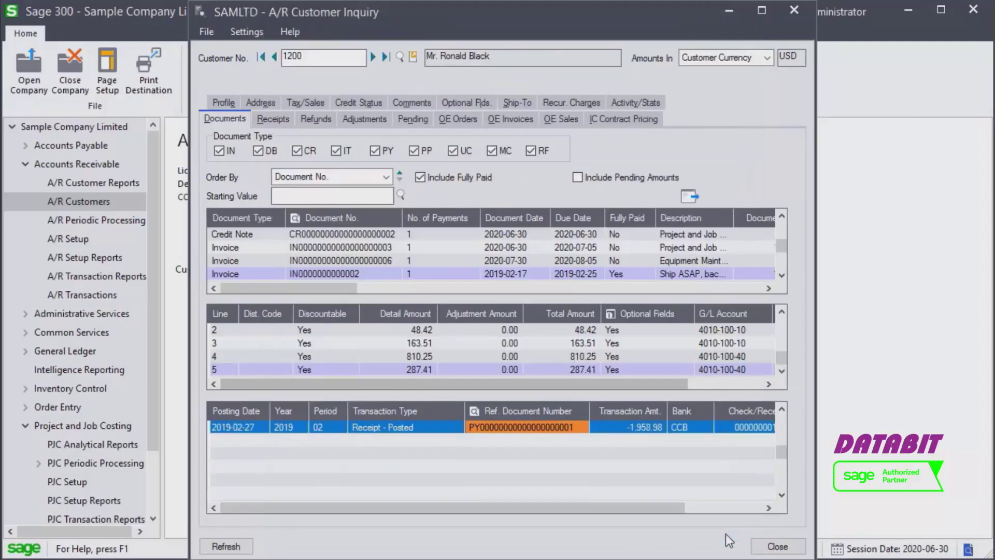
Review Receipts, Refunds, Adjustments, Pending and OE tabs, ending on IC Contract Pricing list CTPR01.
click(279, 118)
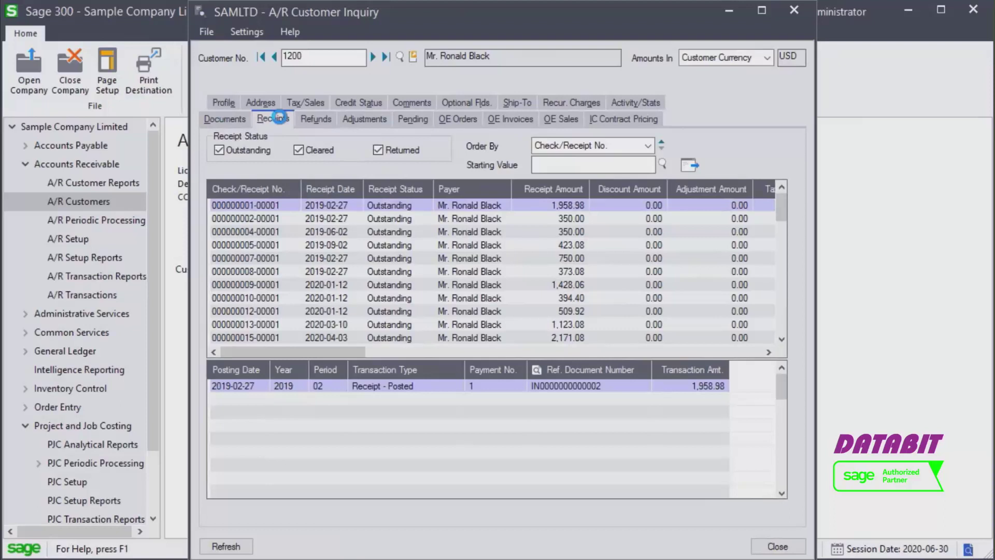
click(317, 120)
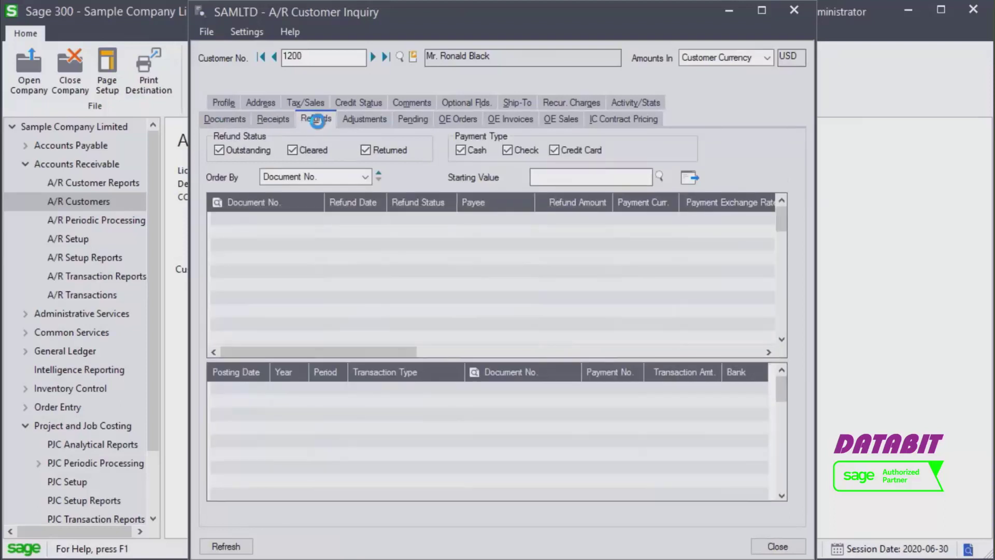
click(369, 120)
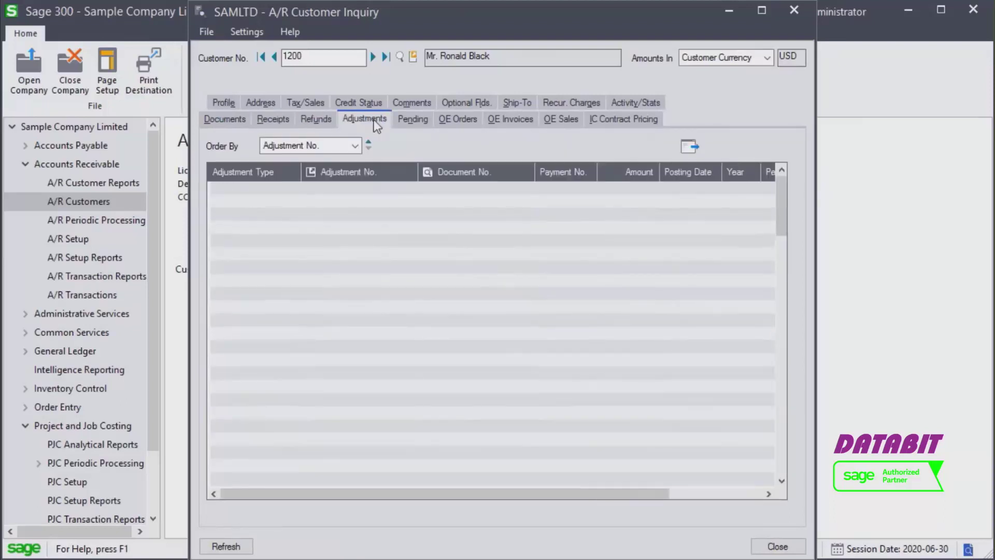
click(420, 129)
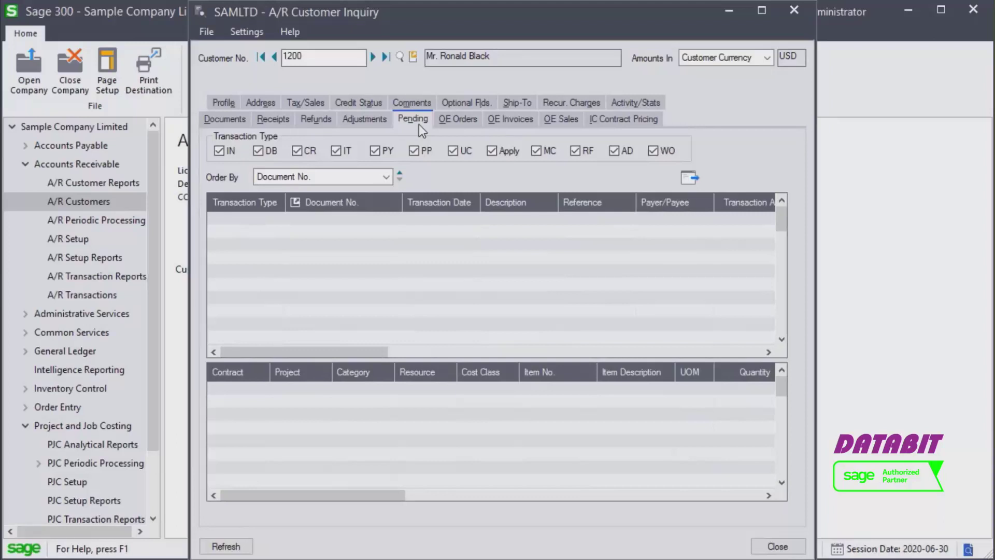
click(453, 118)
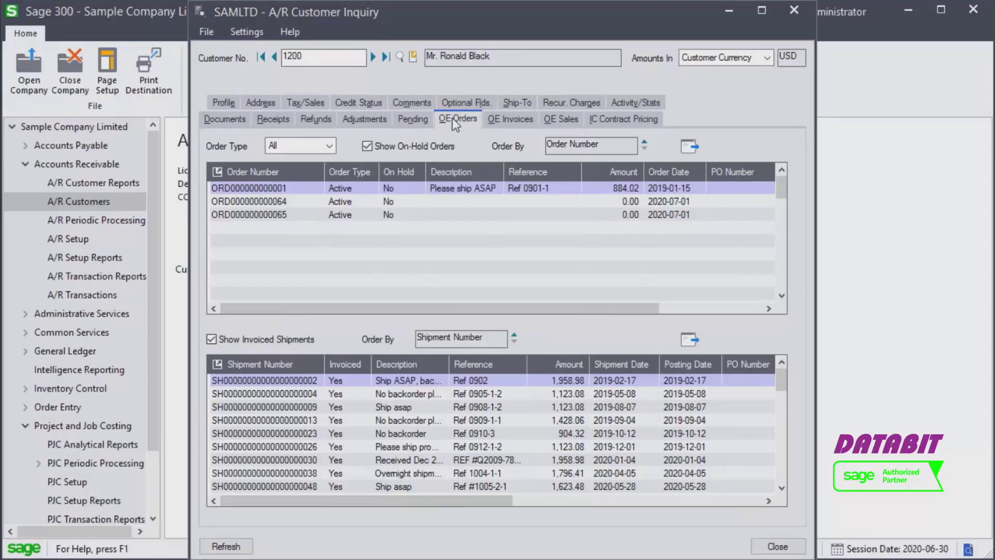
click(499, 119)
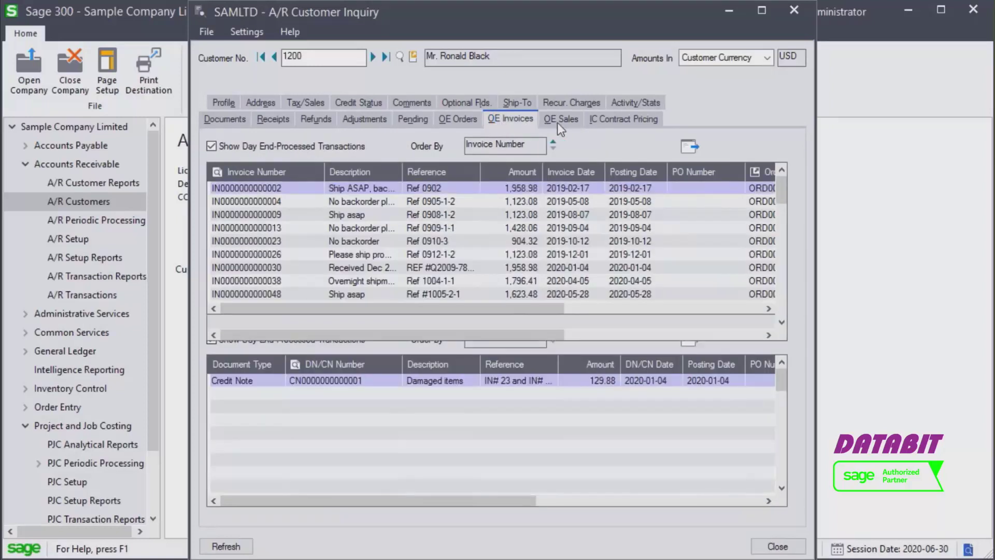
click(558, 120)
click(597, 118)
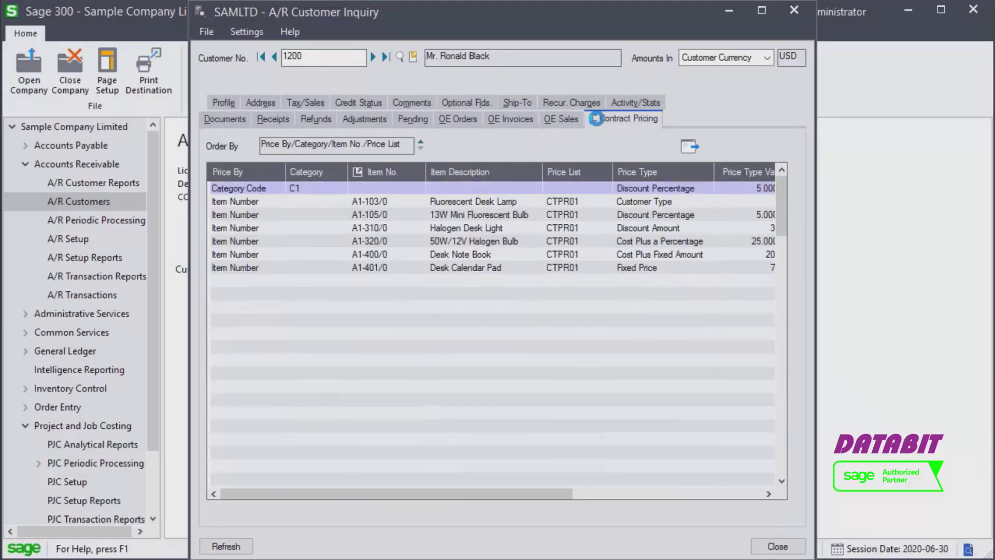